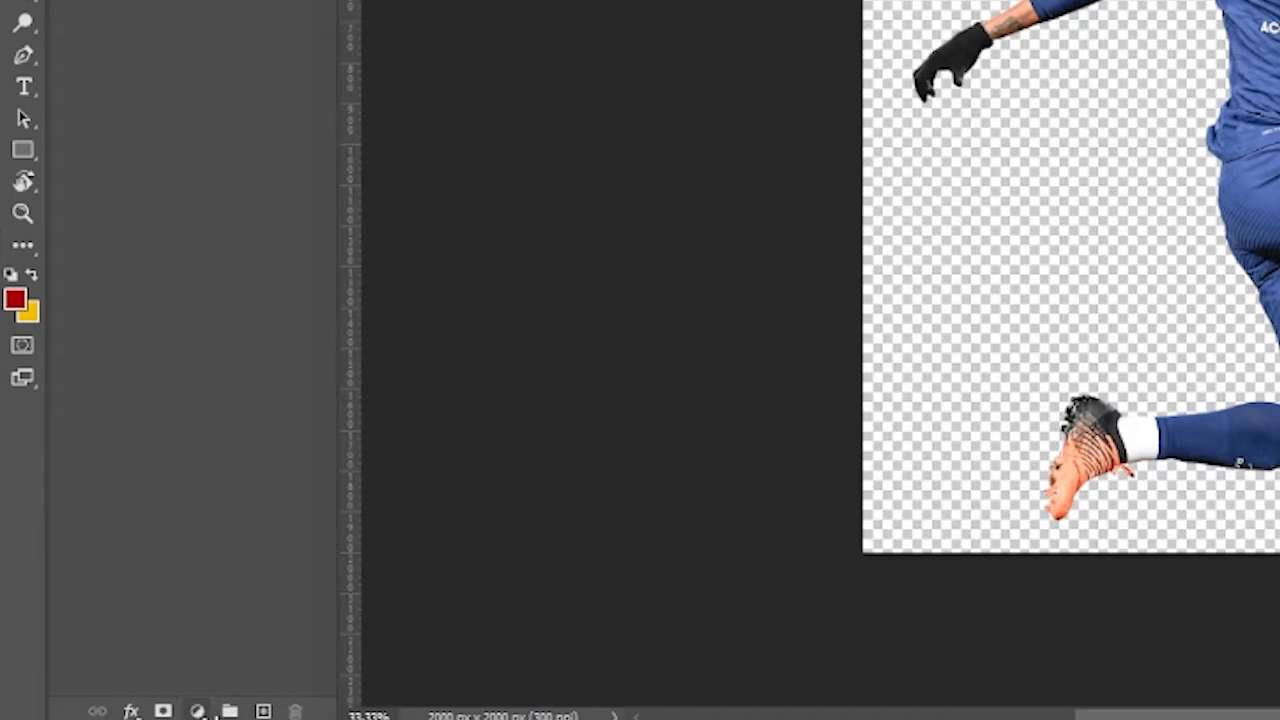
Step: Add a Hue/Saturation adjustment layer, target the Reds by sampling the player's leg skin, and set their saturation to -100
left_click(198, 711)
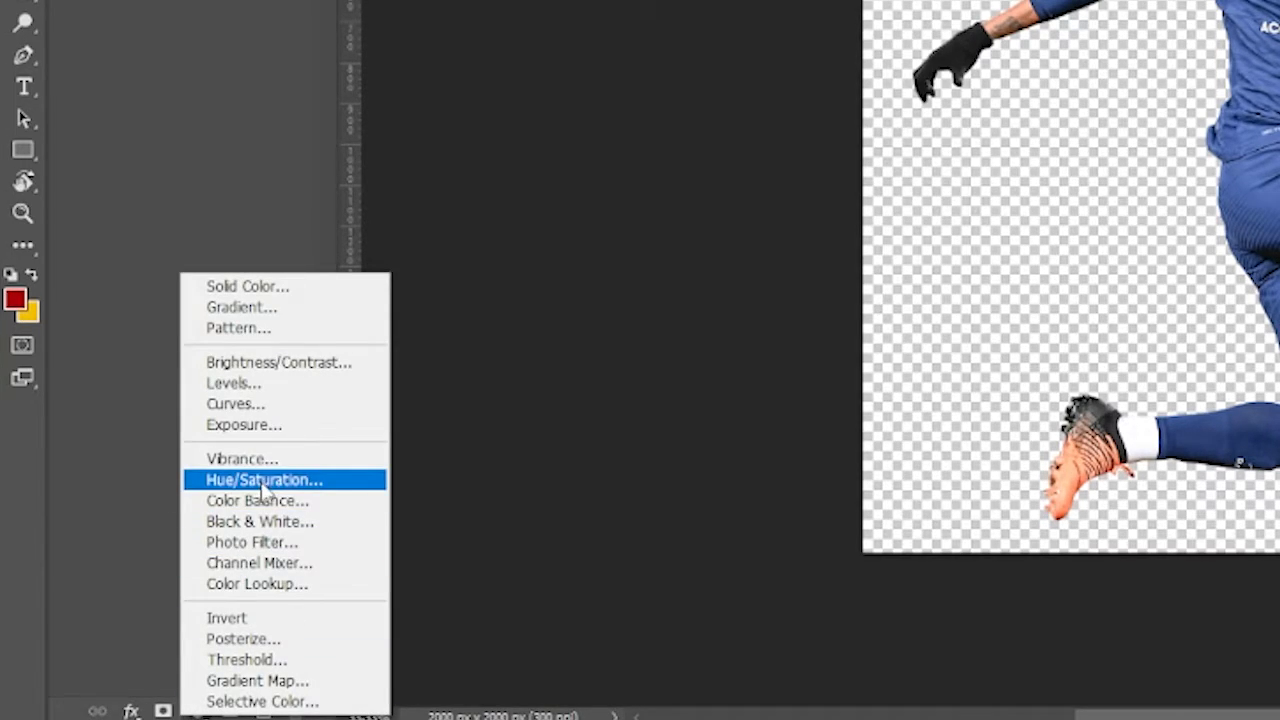
left_click(262, 482)
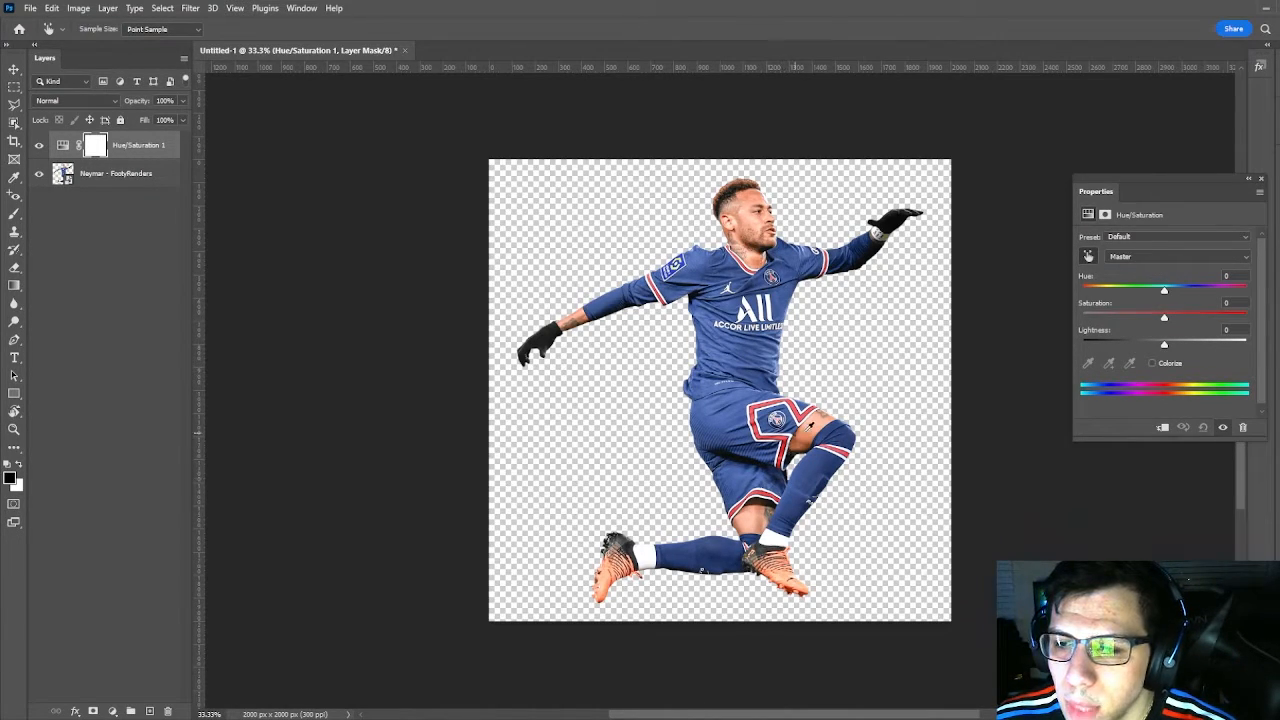
left_click(806, 438)
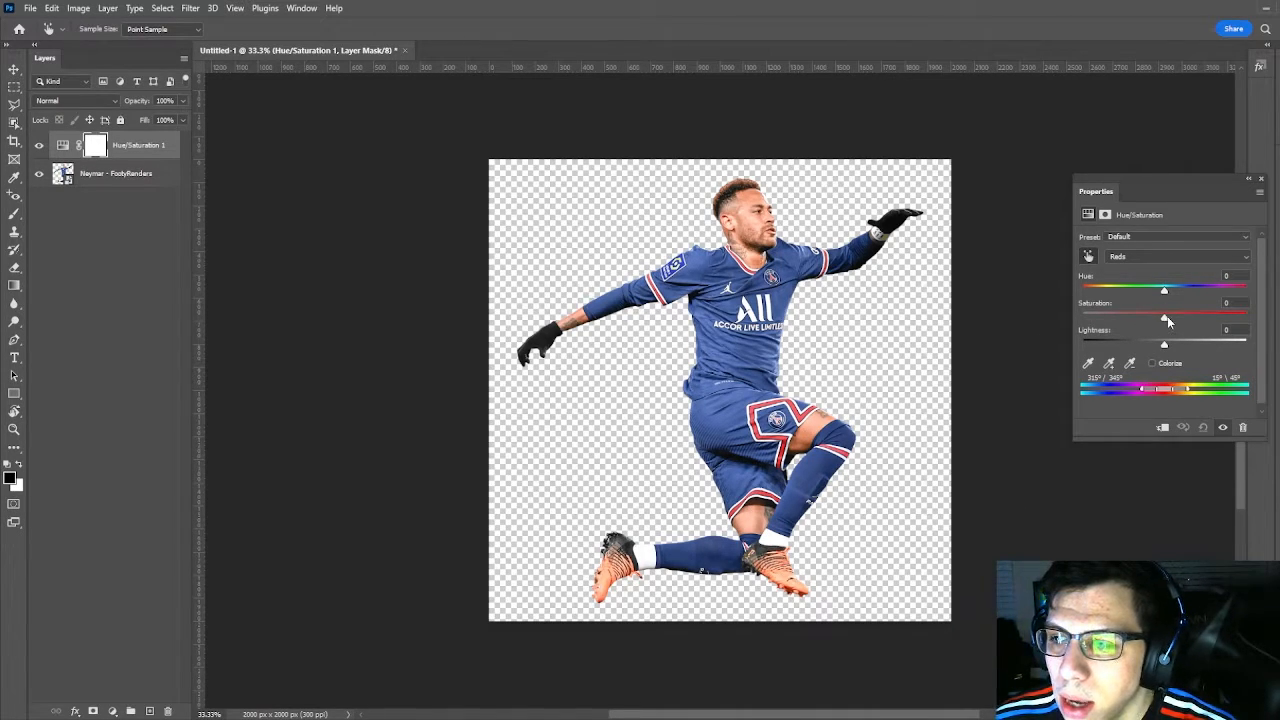
left_click_drag(1167, 316, 1065, 318)
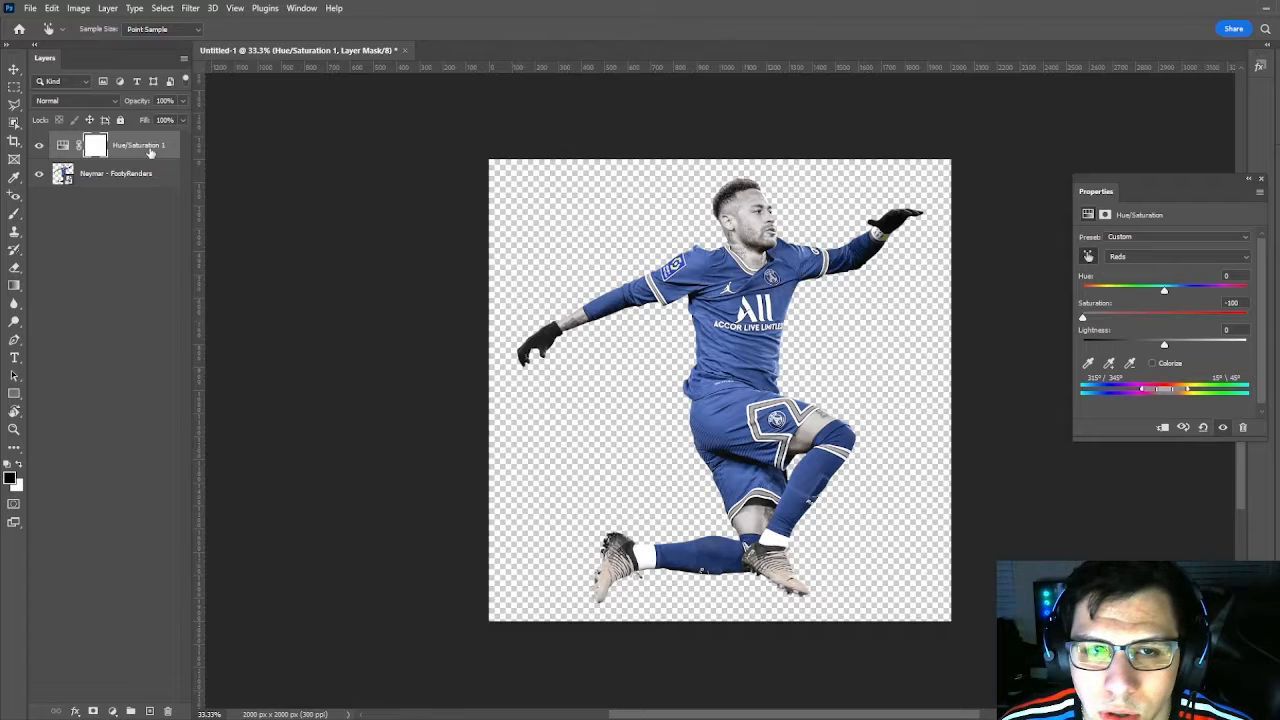
Step: Choose the Brush tool with a soft round brush at 0% hardness for painting on the adjustment layer's mask
left_click(14, 213)
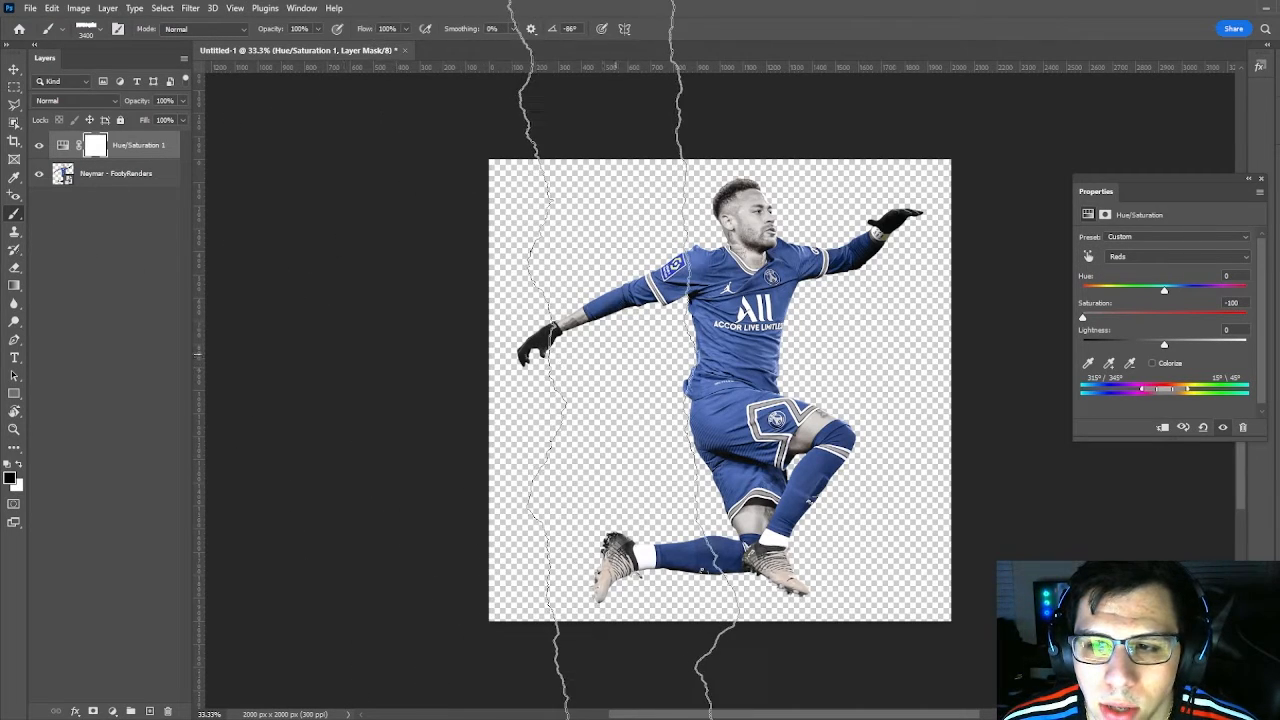
right_click(678, 470)
left_click(644, 476)
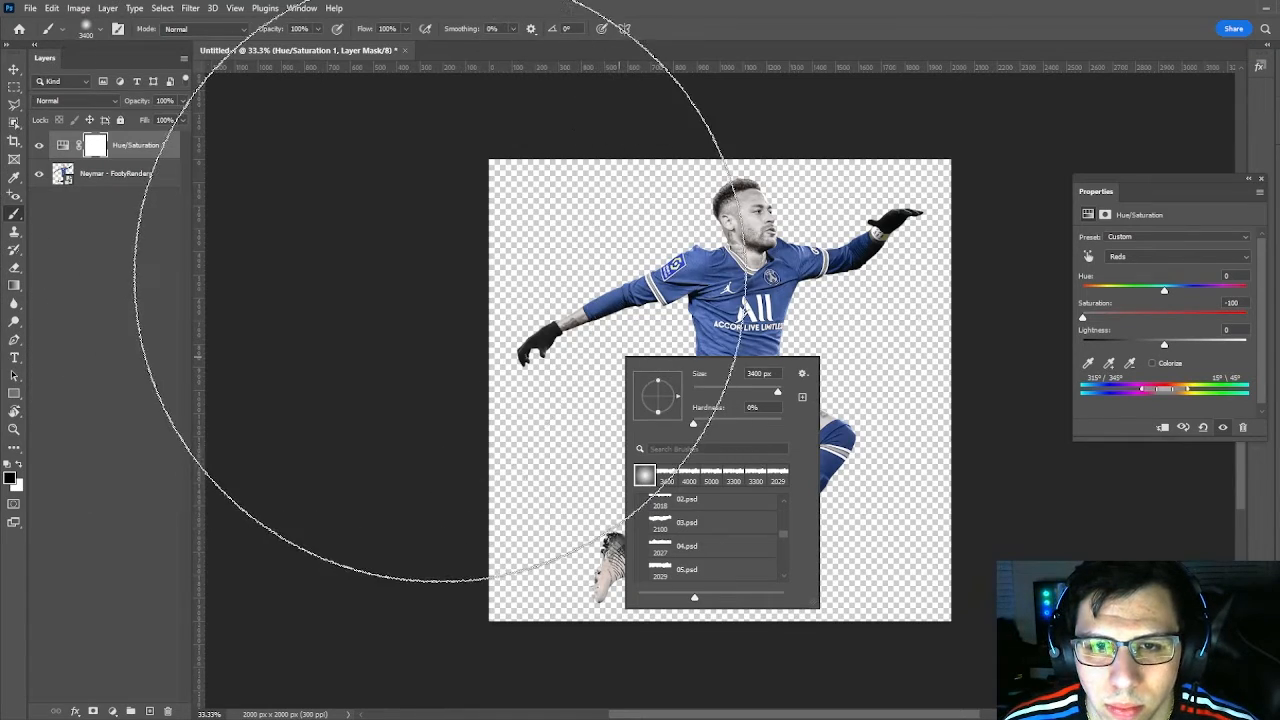
Step: Paint black on the Hue/Saturation mask over the player's gloved arm and enlarge the soft brush to 4400 px
key("bracketright")
left_click(434, 321)
key("bracketright")
key("bracketright")
key("bracketright")
key("bracketright")
key("bracketright")
key("bracketright")
key("bracketright")
key("bracketright")
key("bracketright")
key("bracketright")
key("bracketright")
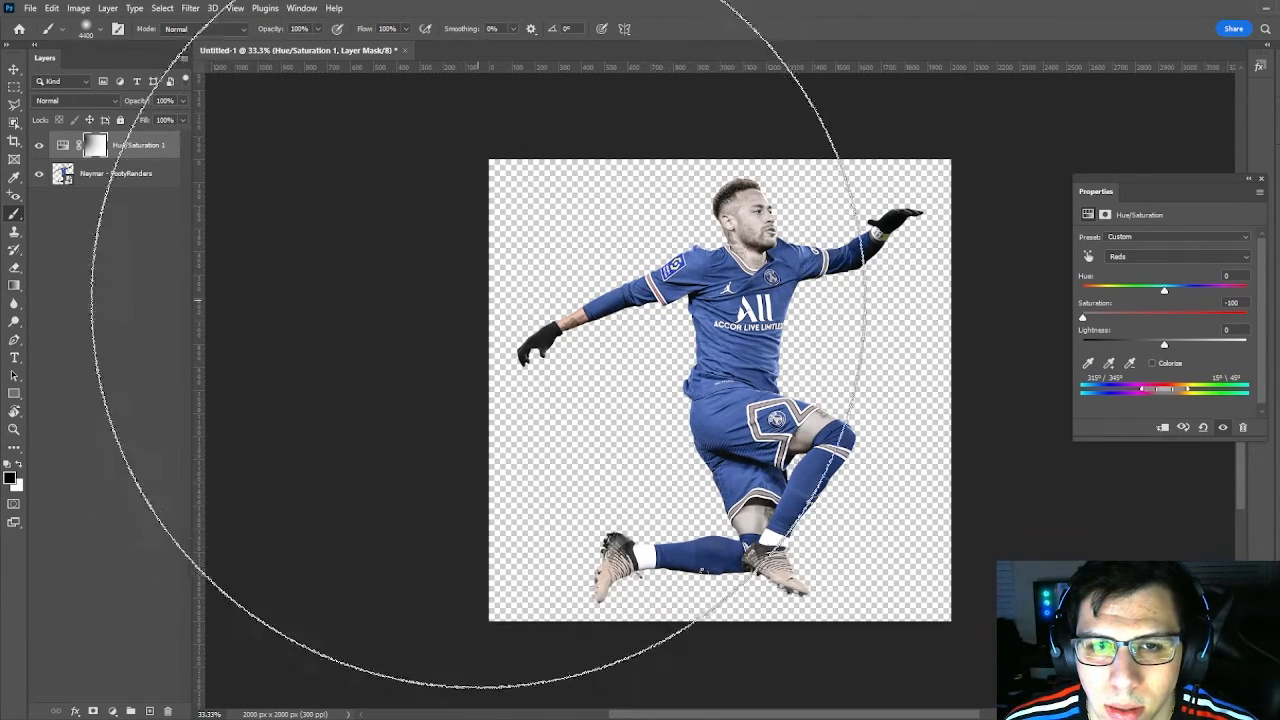
Step: Reduce the brush to 900 px, switch to white and paint the arm area of the mask back to white
key("bracketleft")
key("bracketleft")
key("bracketleft")
key("bracketleft")
key("bracketleft")
key("bracketleft")
key("bracketleft")
key("bracketleft")
key("bracketleft")
key("bracketleft")
key("bracketleft")
key("bracketleft")
key("bracketleft")
key("bracketleft")
key("bracketleft")
key("bracketleft")
key("bracketleft")
key("bracketleft")
key("bracketleft")
key("bracketleft")
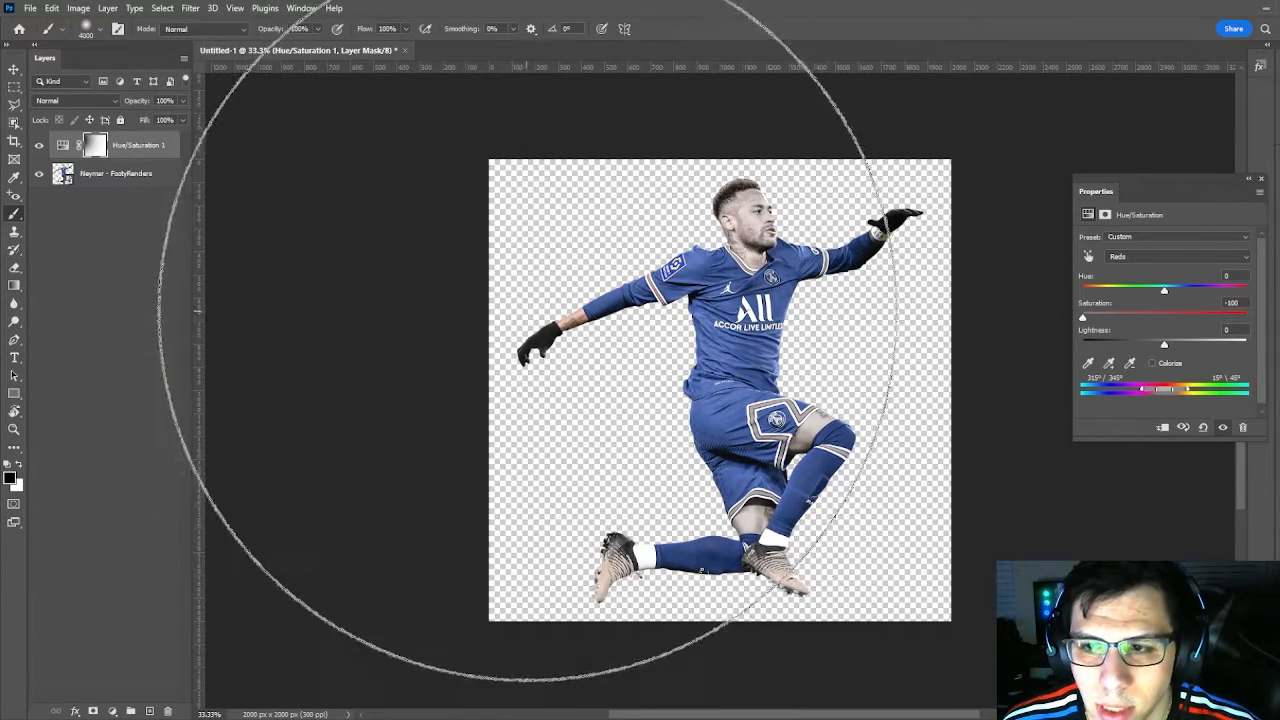
key("bracketleft")
key("bracketleft")
key("bracketleft")
key("bracketleft")
key("bracketleft")
key("bracketleft")
key("bracketleft")
key("bracketleft")
key("bracketleft")
key("bracketleft")
key("bracketleft")
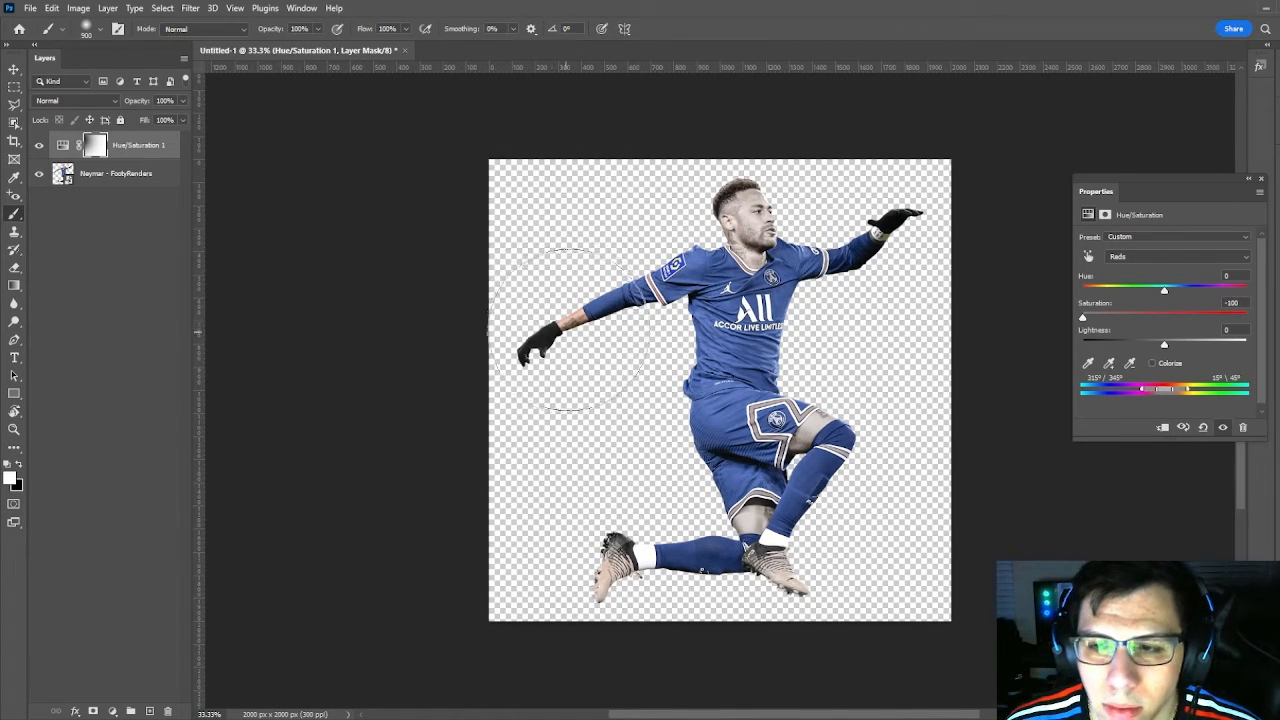
key("x")
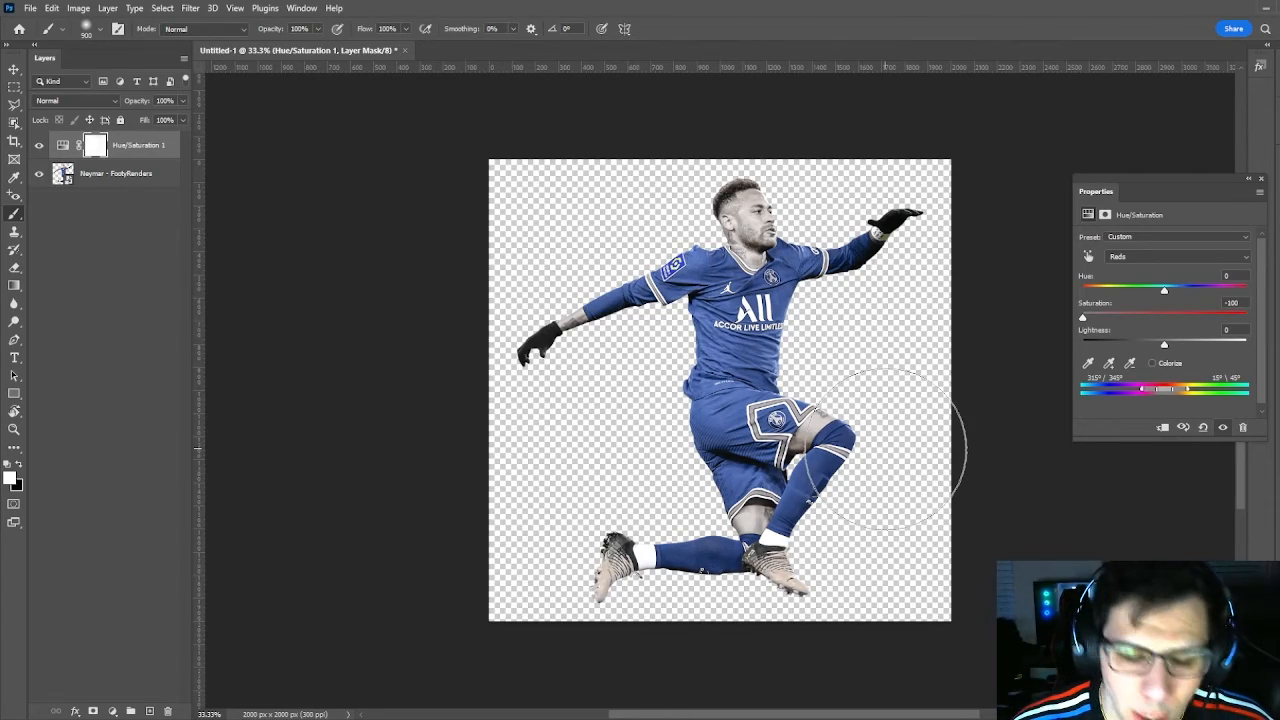
Step: With a 45 px soft brush, paint black on the mask along the hem stripe of the rear shorts leg to restore its red
key("ctrl+plus")
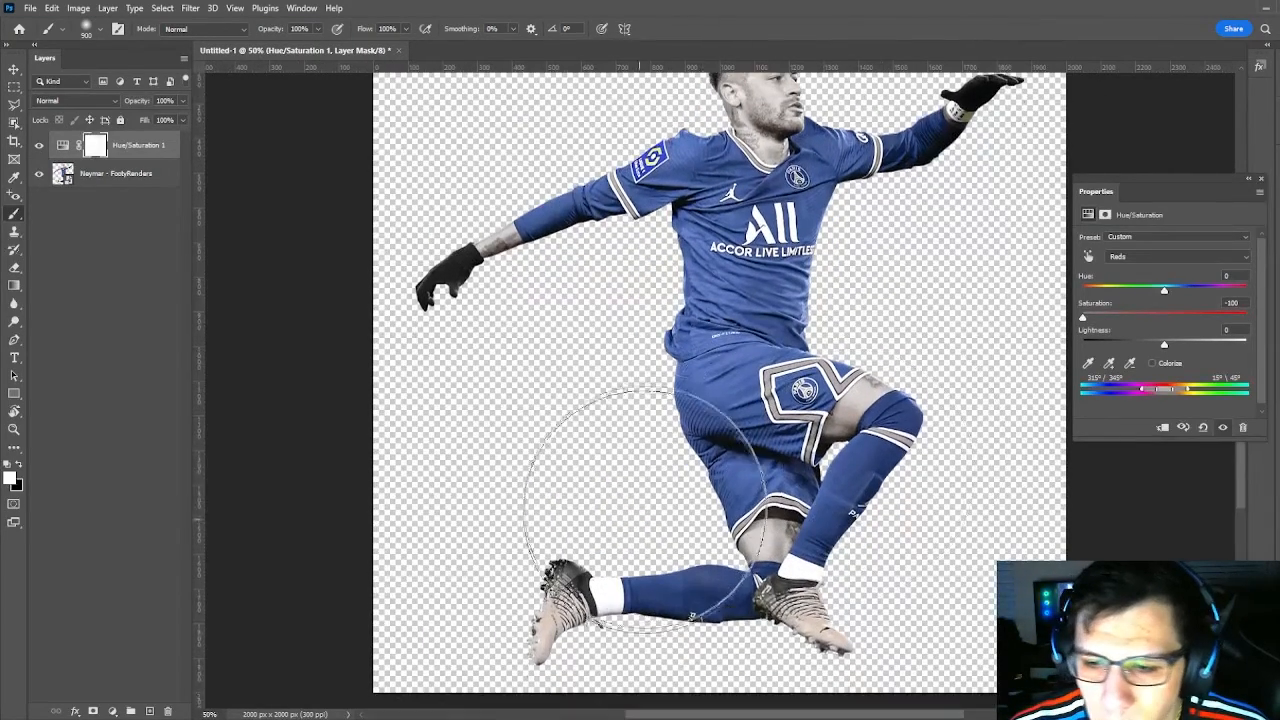
scroll(700, 512, "down", 3)
key("ctrl+plus")
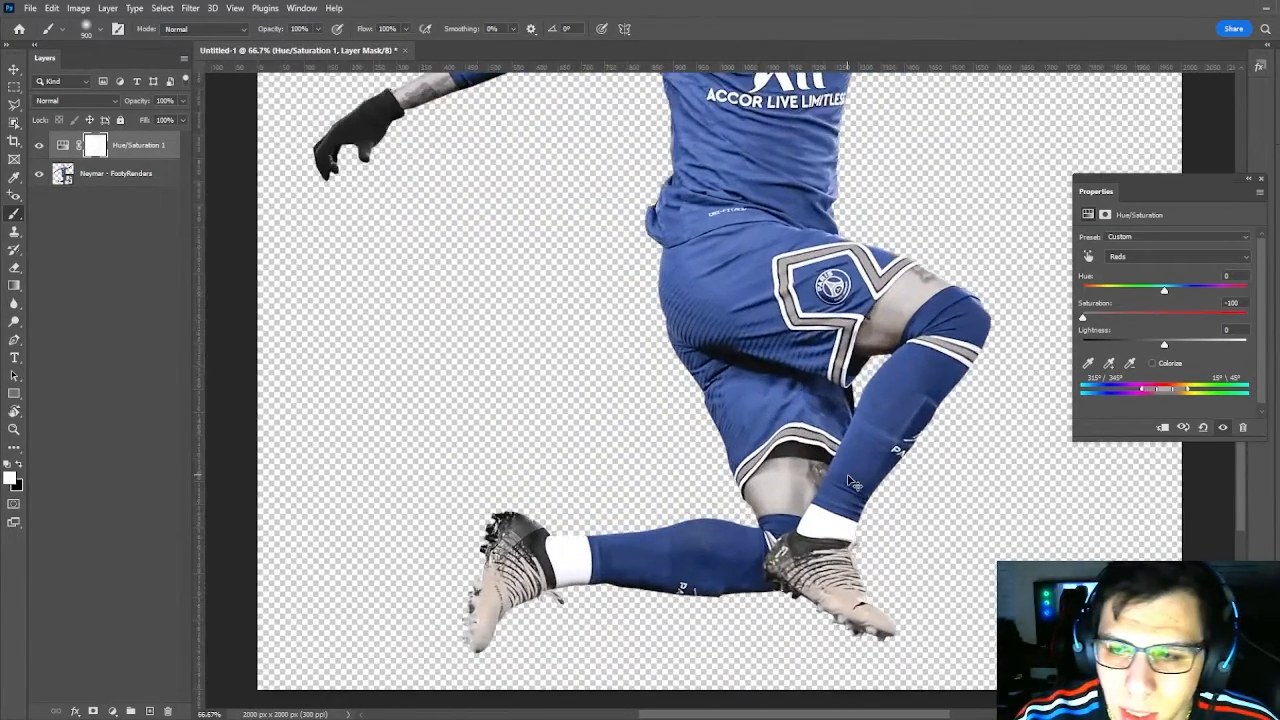
key("ctrl+plus")
key("ctrl+plus")
scroll(700, 400, "down", 3)
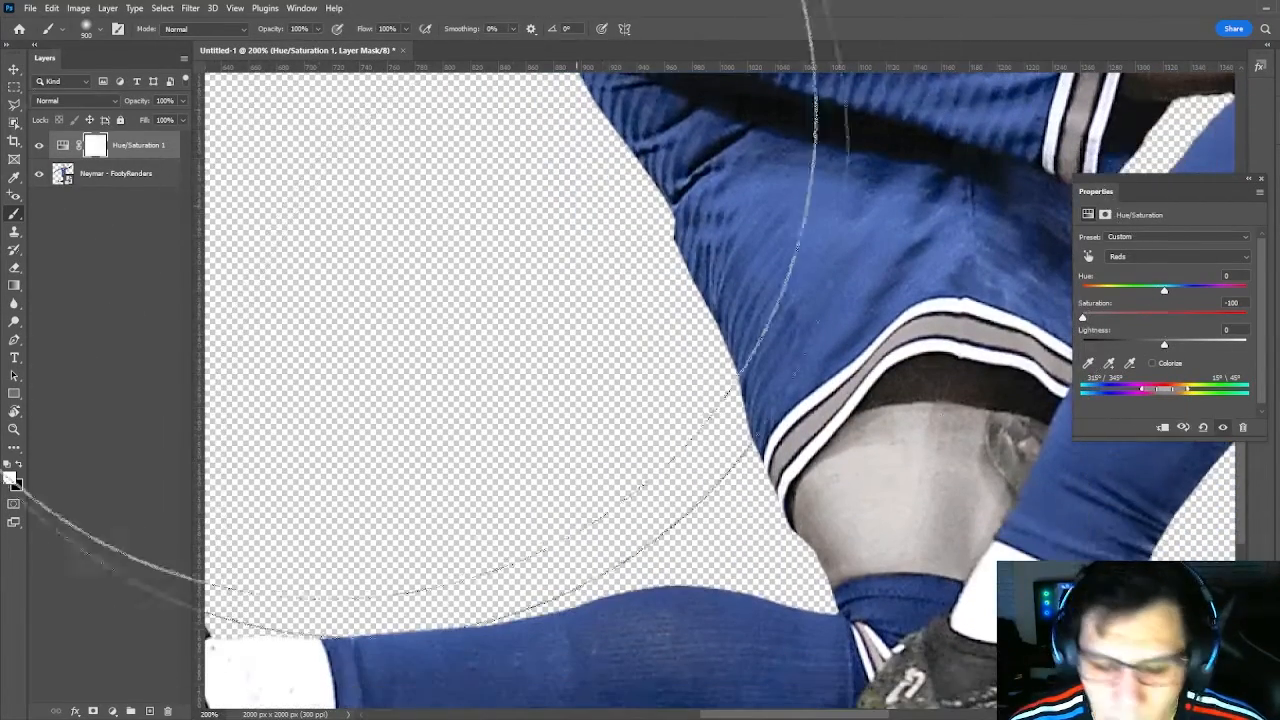
key("bracketleft")
key("bracketleft")
key("bracketleft")
key("bracketleft")
key("bracketleft")
key("bracketleft")
key("bracketleft")
key("bracketleft")
key("bracketleft")
key("bracketleft")
key("bracketleft")
key("bracketleft")
key("bracketleft")
key("bracketleft")
key("bracketleft")
key("bracketleft")
key("bracketleft")
key("bracketleft")
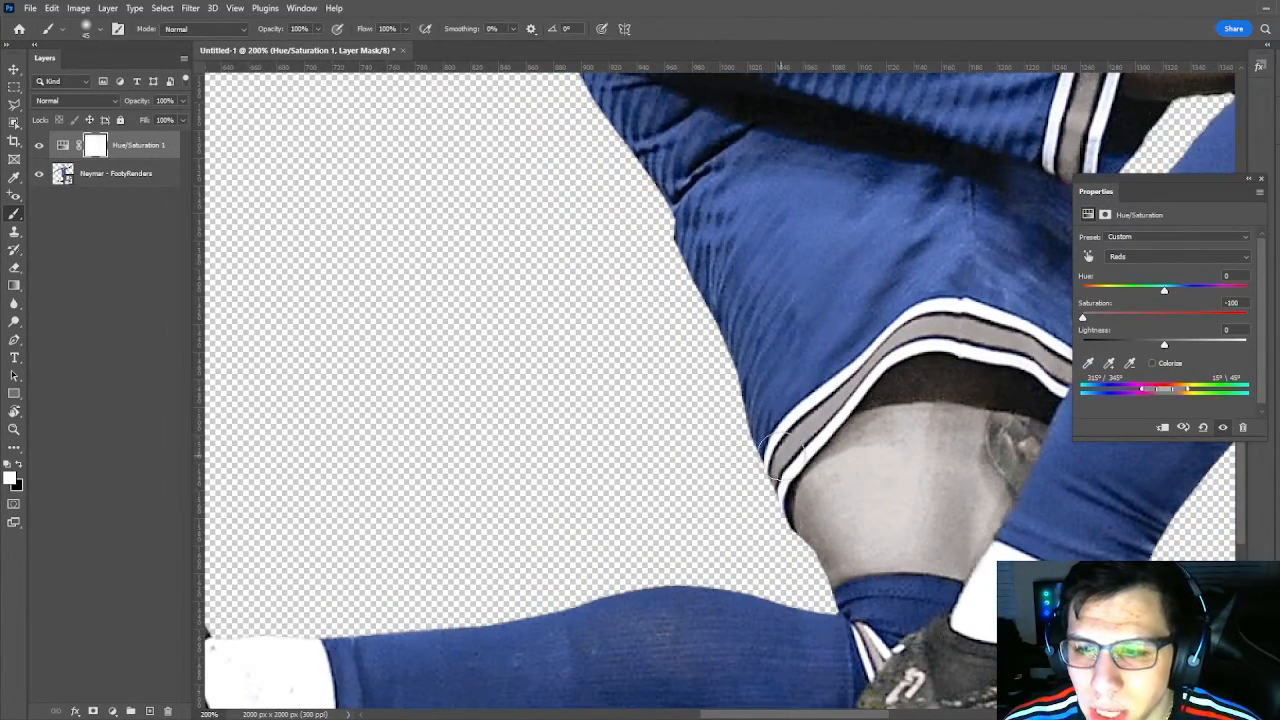
key("x")
mouse_move(768, 456)
left_mouse_down()
mouse_move(811, 380)
mouse_move(885, 321)
mouse_move(994, 295)
mouse_move(924, 301)
mouse_move(953, 325)
mouse_move(1038, 330)
left_mouse_up()
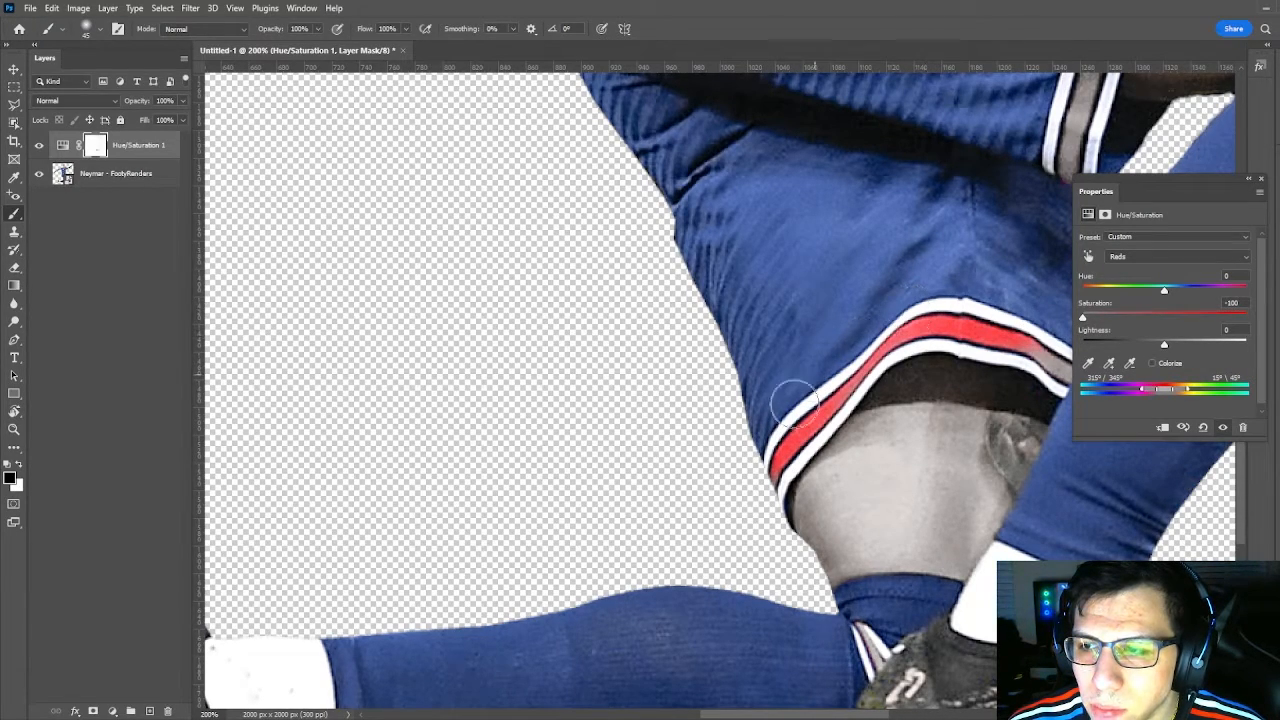
scroll(770, 650, "right", 5)
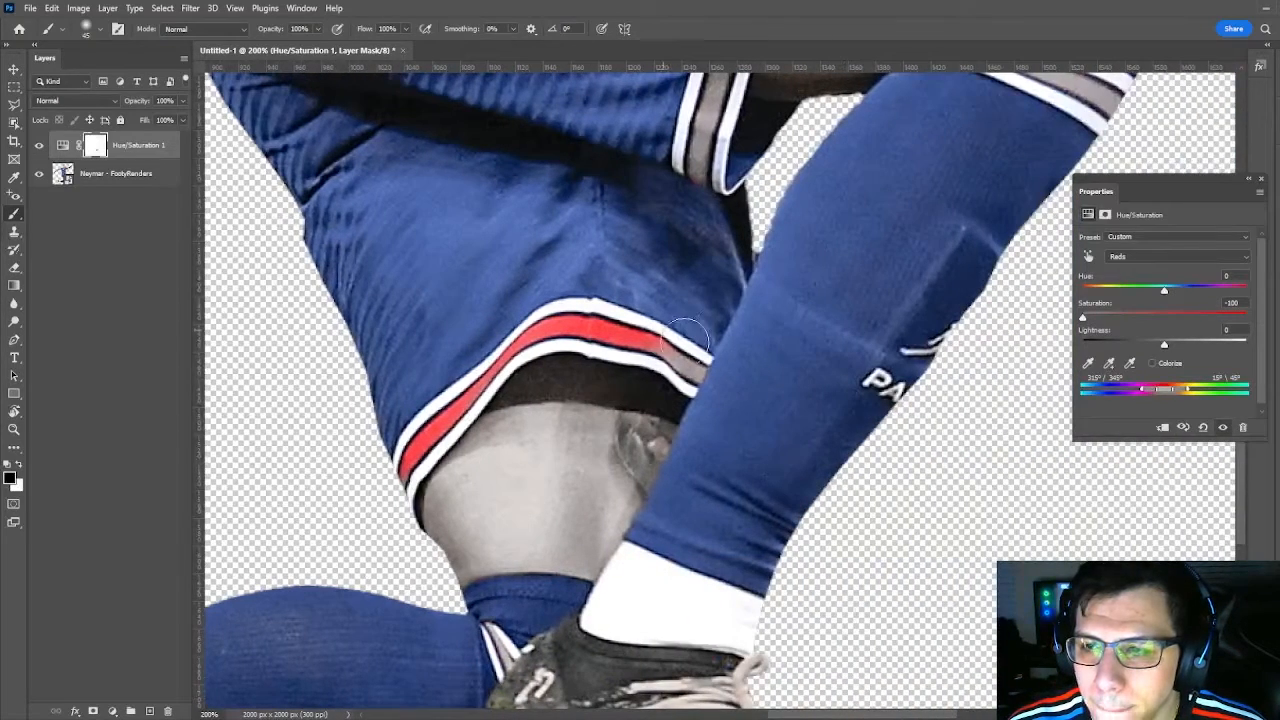
left_click_drag(685, 340, 732, 370)
Step: Paint black on the mask over the front shorts leg's stripes and crest and the raised leg's sock stripe
scroll(842, 330, "up", 5)
left_click_drag(704, 302, 693, 223)
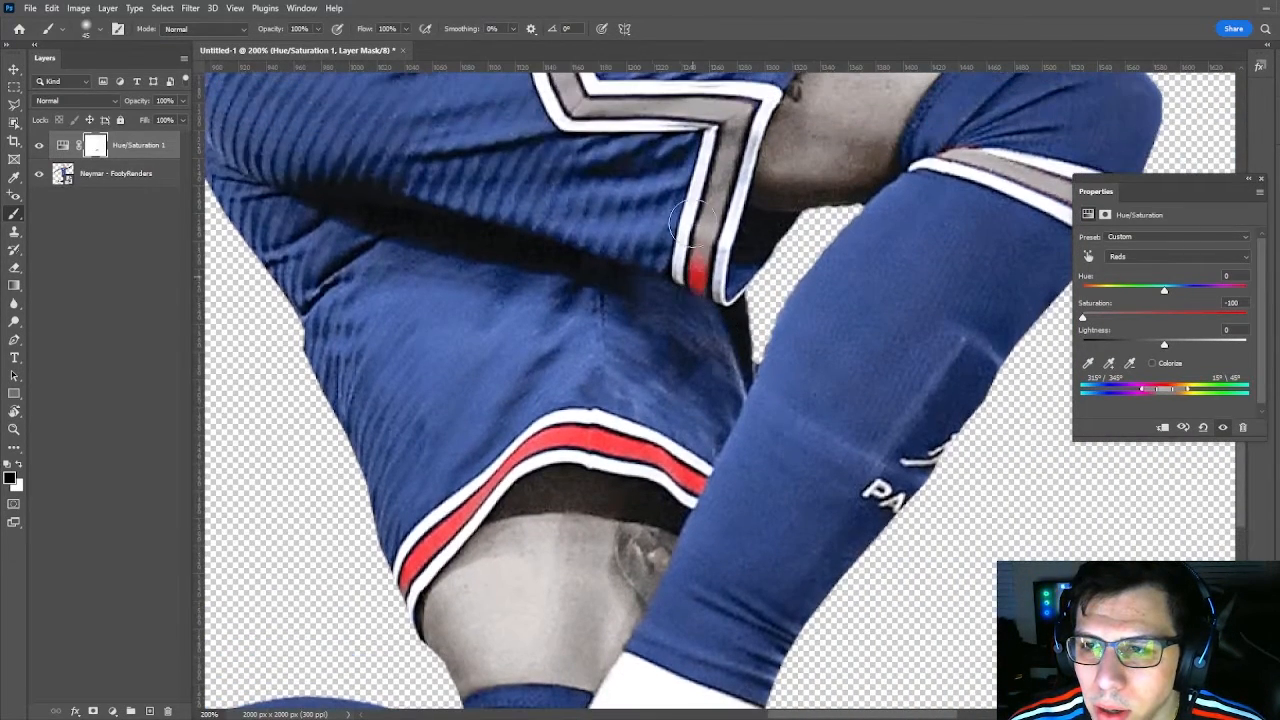
mouse_move(686, 280)
left_mouse_down()
mouse_move(723, 80)
mouse_move(692, 131)
mouse_move(738, 110)
left_mouse_up()
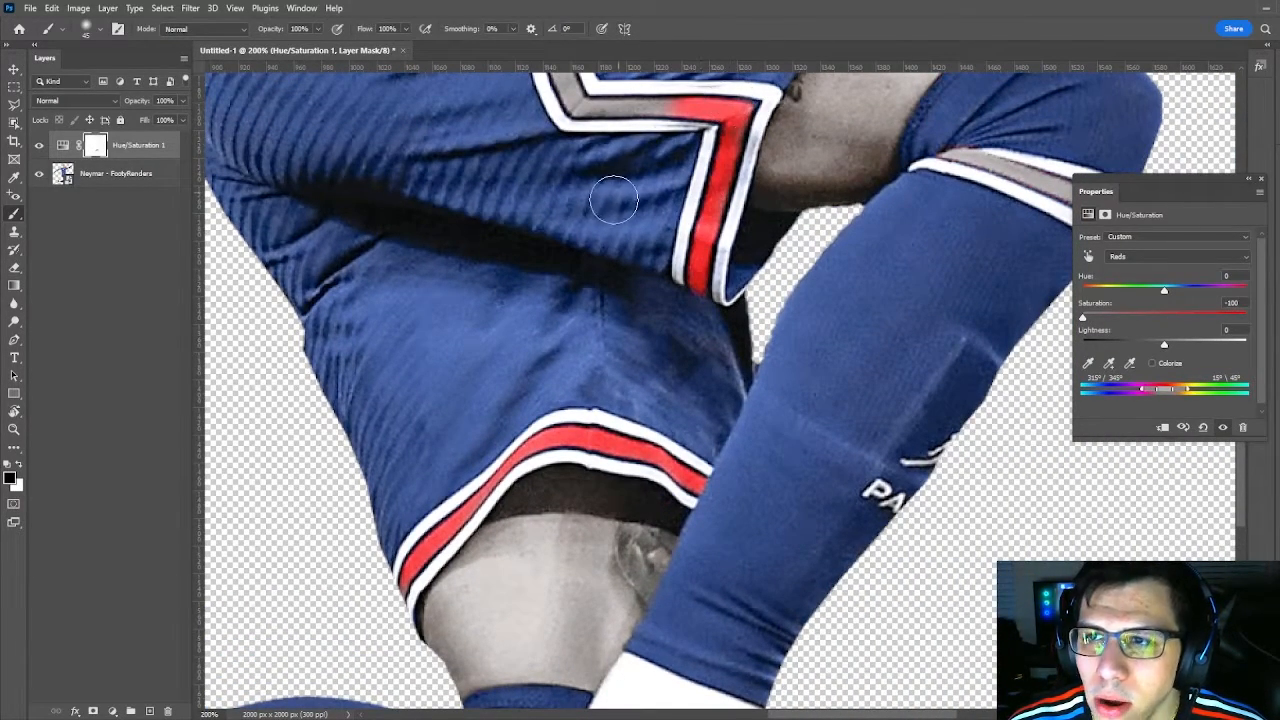
scroll(613, 201, "up", 7)
mouse_move(676, 288)
left_mouse_down()
mouse_move(573, 307)
mouse_move(573, 275)
mouse_move(520, 177)
mouse_move(556, 90)
left_mouse_up()
scroll(590, 150, "up", 4)
mouse_move(585, 185)
left_mouse_down()
mouse_move(650, 150)
mouse_move(785, 150)
mouse_move(807, 250)
mouse_move(867, 188)
mouse_move(815, 218)
mouse_move(912, 172)
left_mouse_up()
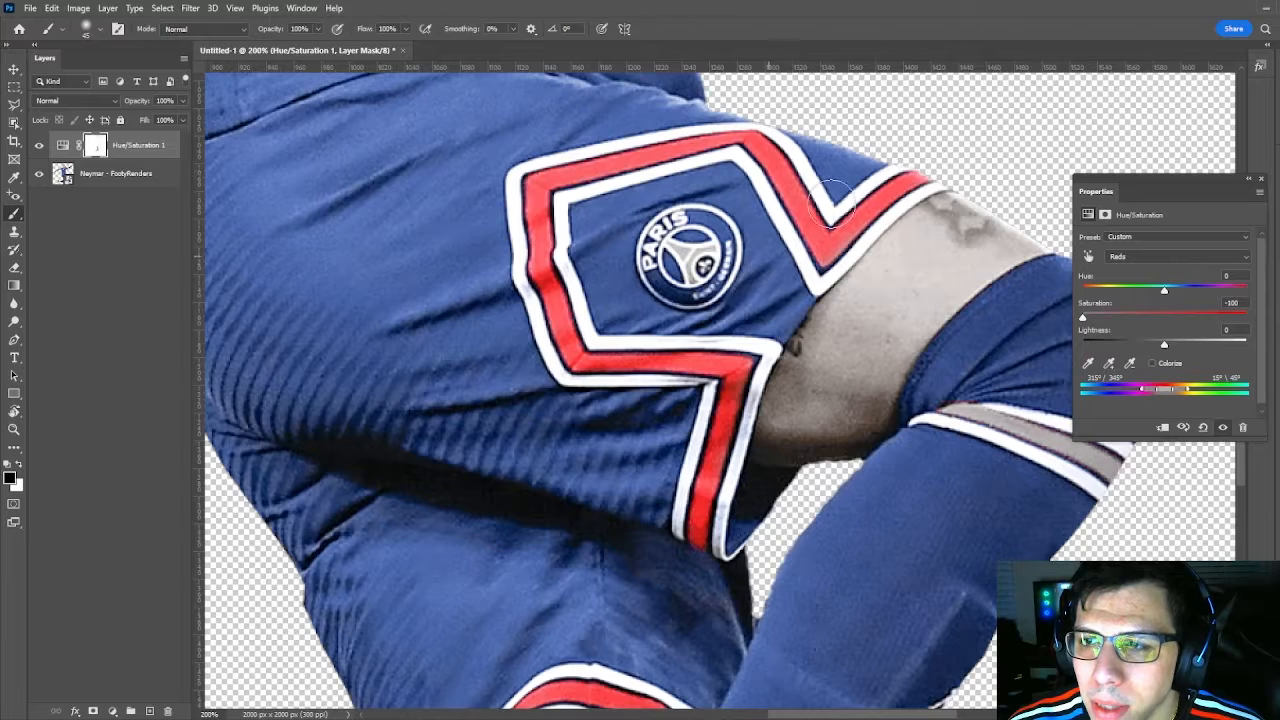
mouse_move(692, 262)
left_mouse_down()
mouse_move(678, 240)
mouse_move(668, 268)
left_mouse_up()
mouse_move(996, 430)
left_mouse_down()
mouse_move(968, 388)
mouse_move(951, 413)
mouse_move(1001, 392)
mouse_move(1037, 398)
mouse_move(1079, 498)
mouse_move(1115, 460)
left_mouse_up()
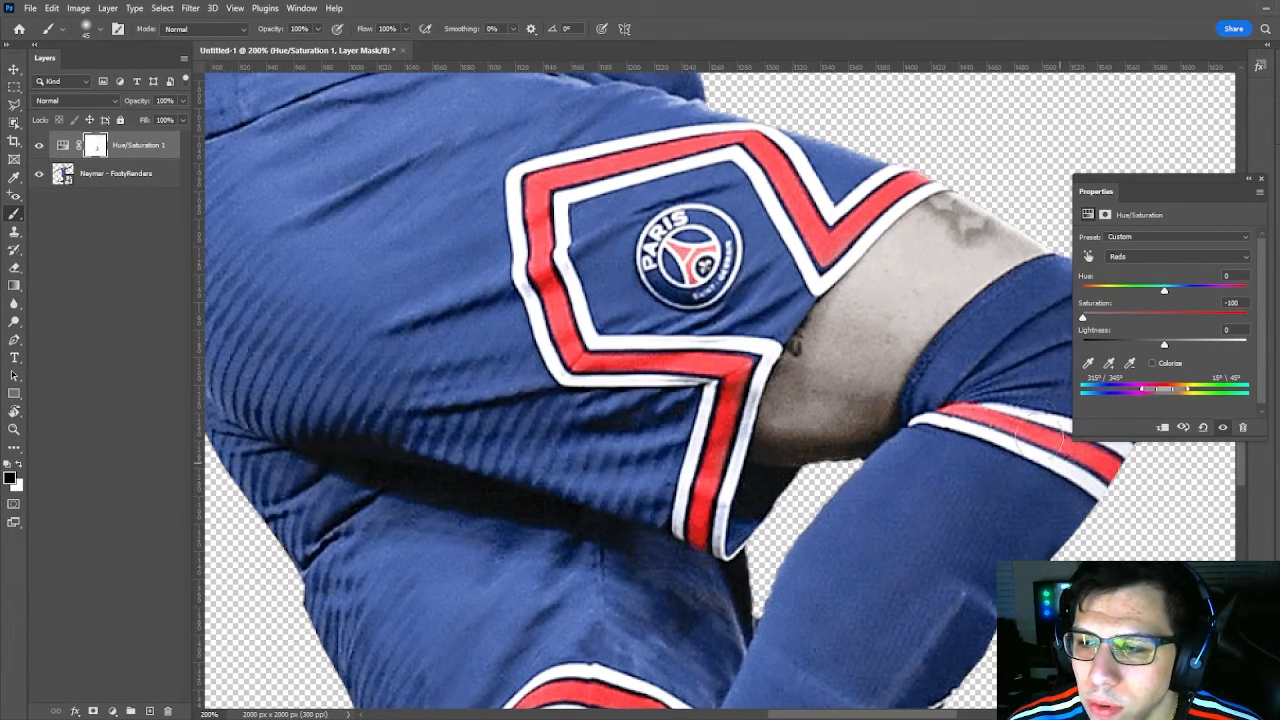
Step: Restore the red of the shirt's collar, chest crest and sleeve stripes by painting black on the mask
key("ctrl+minus")
key("ctrl+minus")
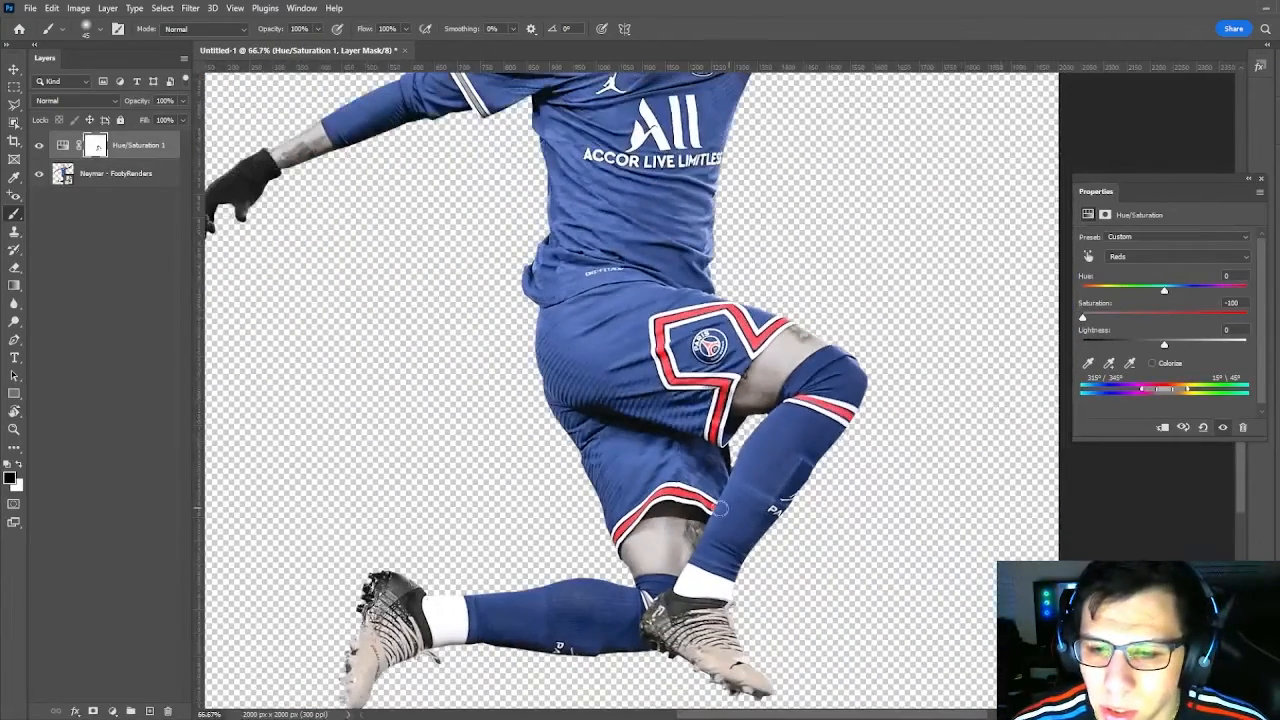
scroll(720, 508, "up", 5)
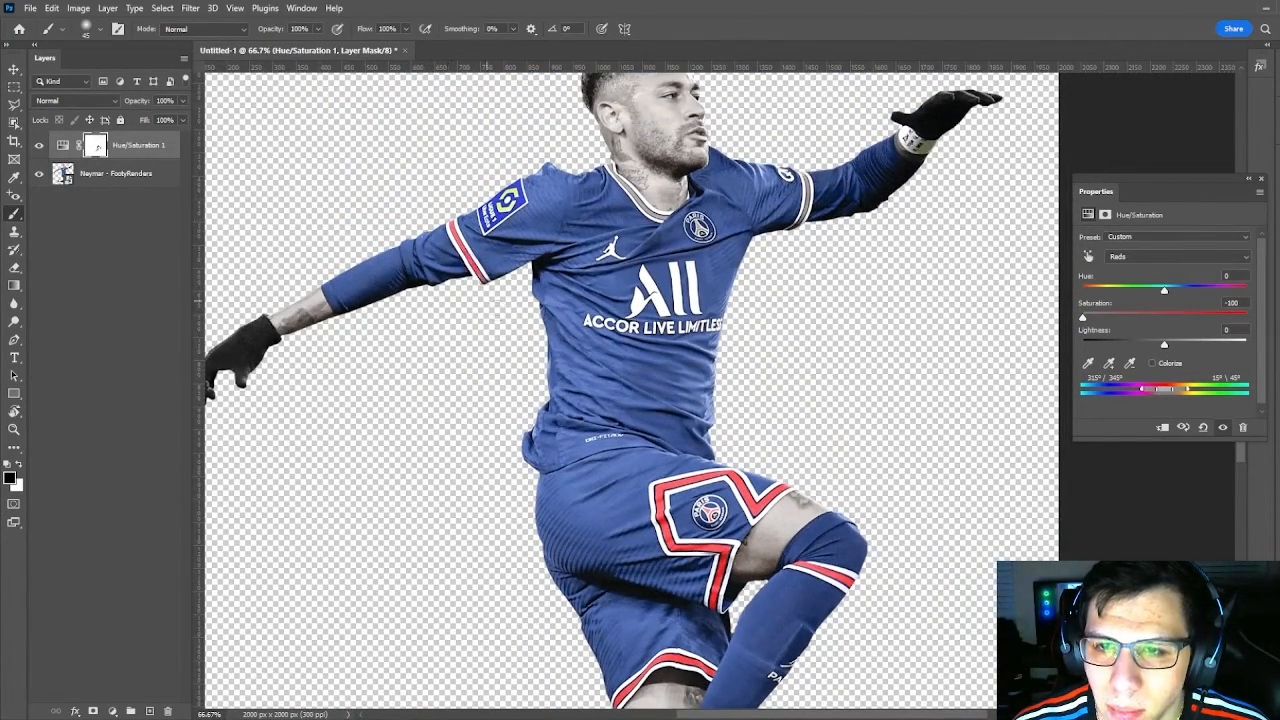
scroll(619, 222, "up", 2)
mouse_move(605, 226)
left_mouse_down()
mouse_move(646, 276)
mouse_move(688, 287)
mouse_move(794, 260)
mouse_move(806, 243)
mouse_move(804, 270)
mouse_move(811, 247)
left_mouse_up()
scroll(665, 280, "down", 3)
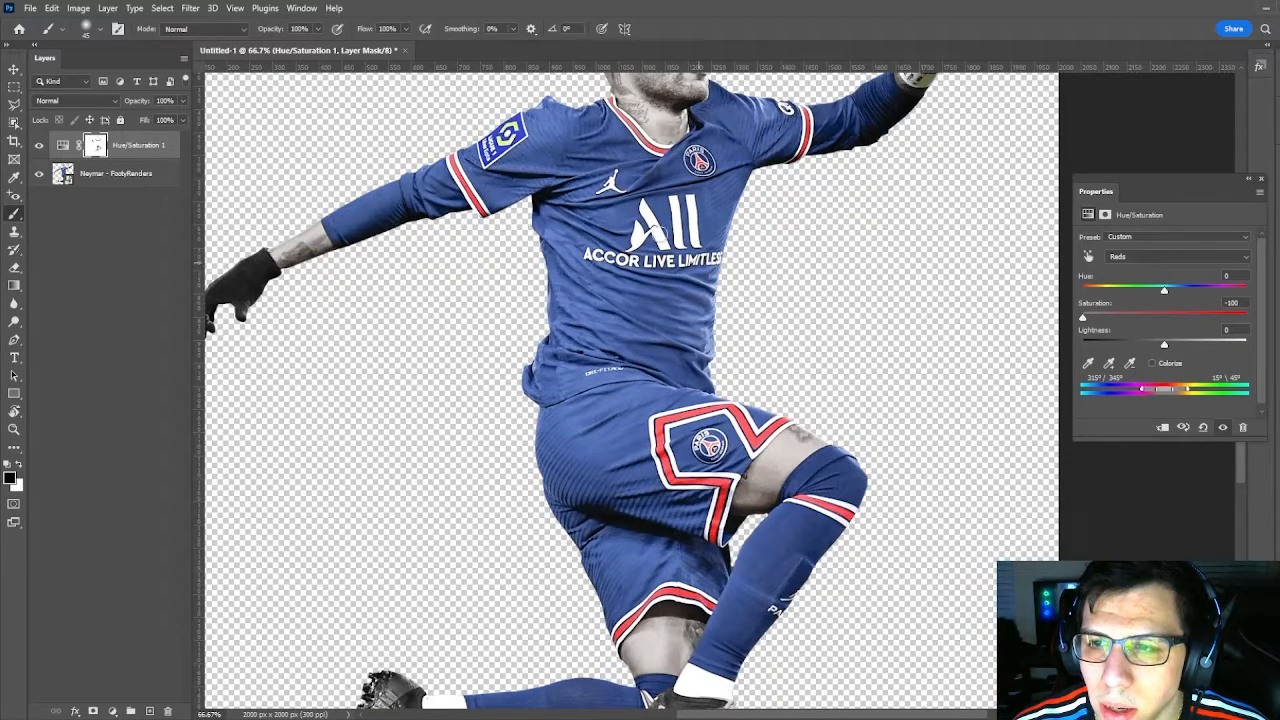
Step: Paint black on the mask over the small sock stripe of the rear leg, just above the front boot
scroll(628, 313, "down", 3)
scroll(640, 280, "down", 2)
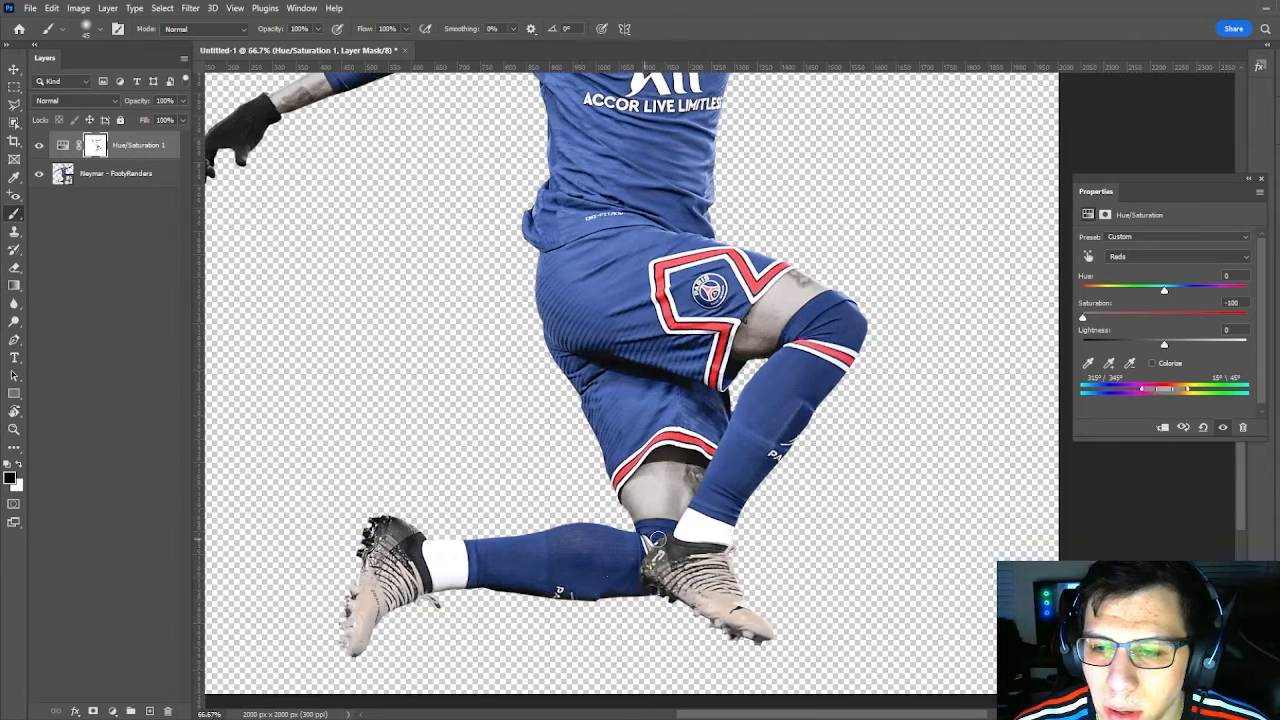
left_click_drag(642, 548, 646, 540)
Step: Enlarge the brush to 300 px and paint black on the mask over both boots to bring back their orange
key("ctrl+minus")
key("ctrl+minus")
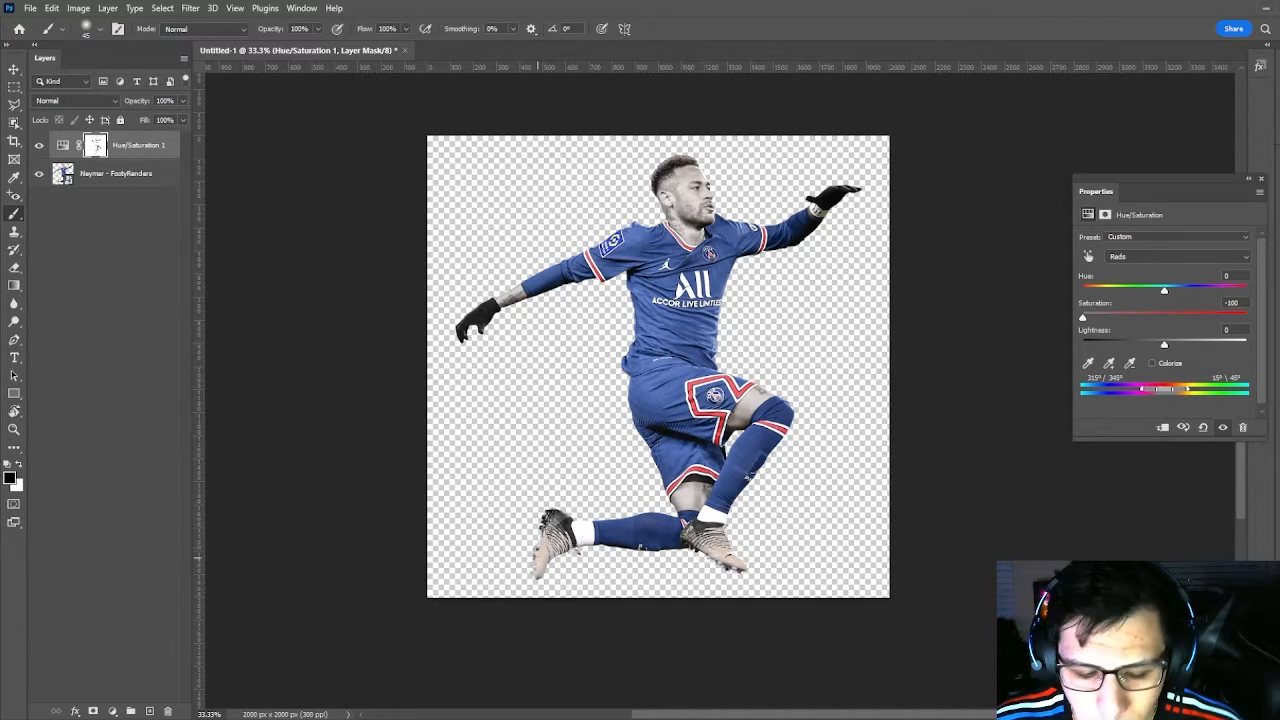
key("bracketright")
key("bracketright")
key("bracketright")
key("bracketright")
key("bracketright")
key("bracketright")
key("bracketright")
key("bracketright")
key("bracketright")
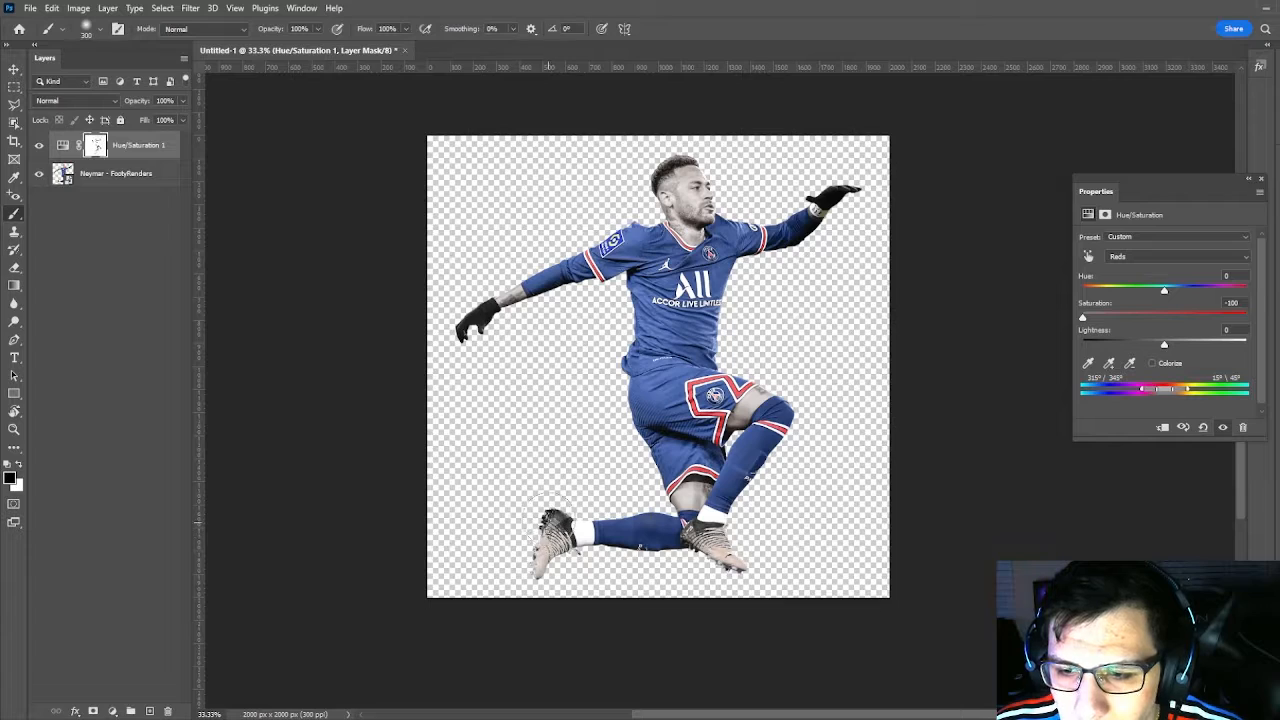
left_click_drag(538, 541, 539, 556)
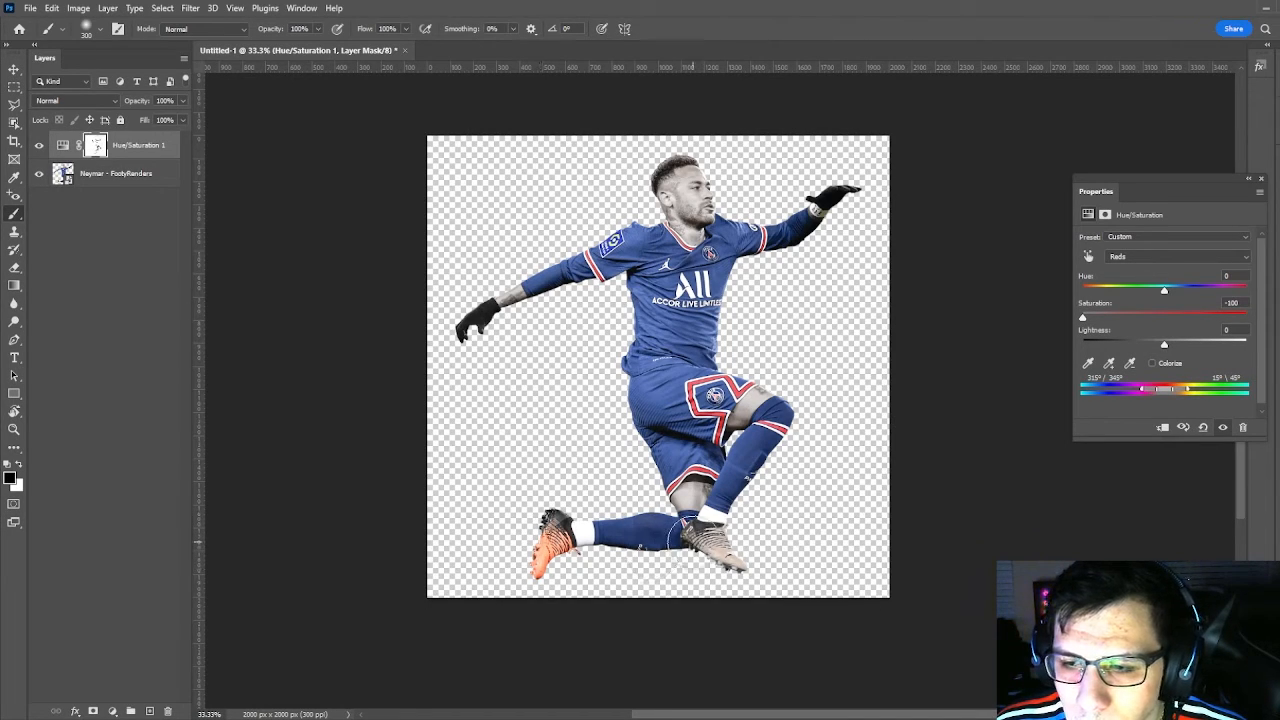
left_click_drag(691, 532, 782, 608)
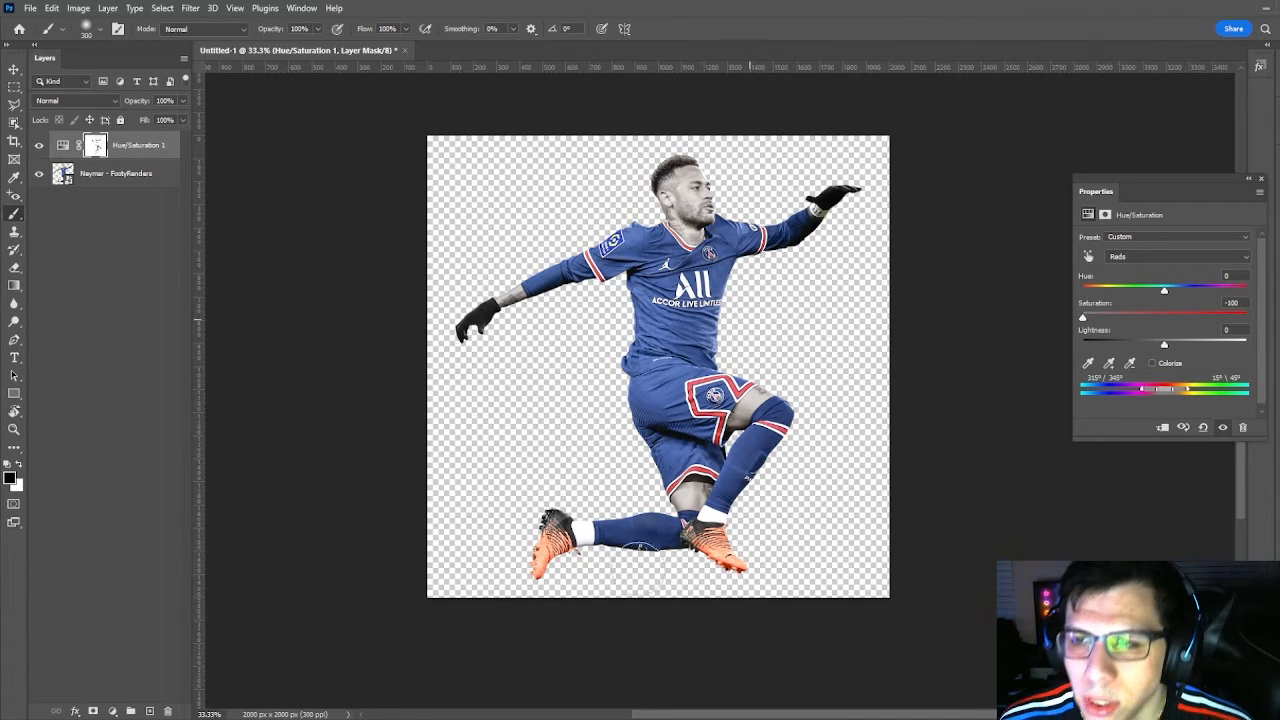